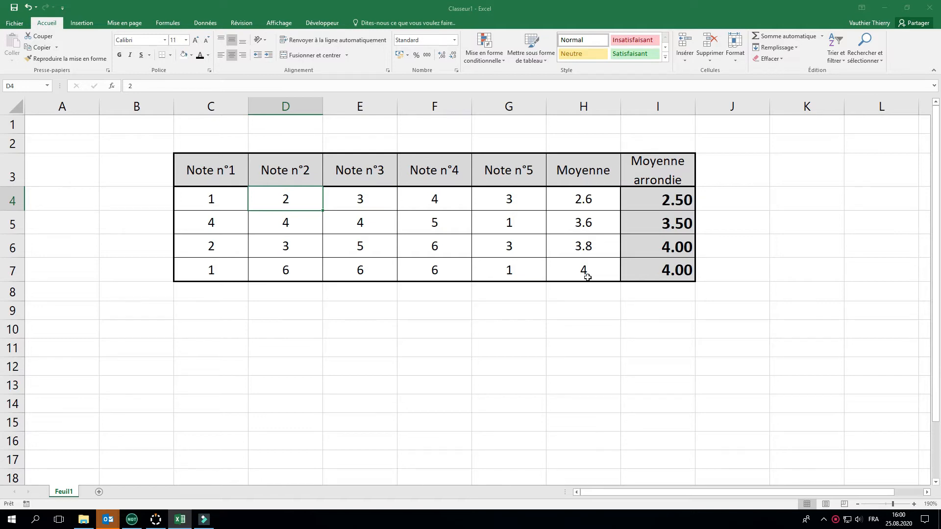
- Set the Note n°5 grade in cell G4 to 3.5
{"action": "left_click", "coordinate": [507, 197]}
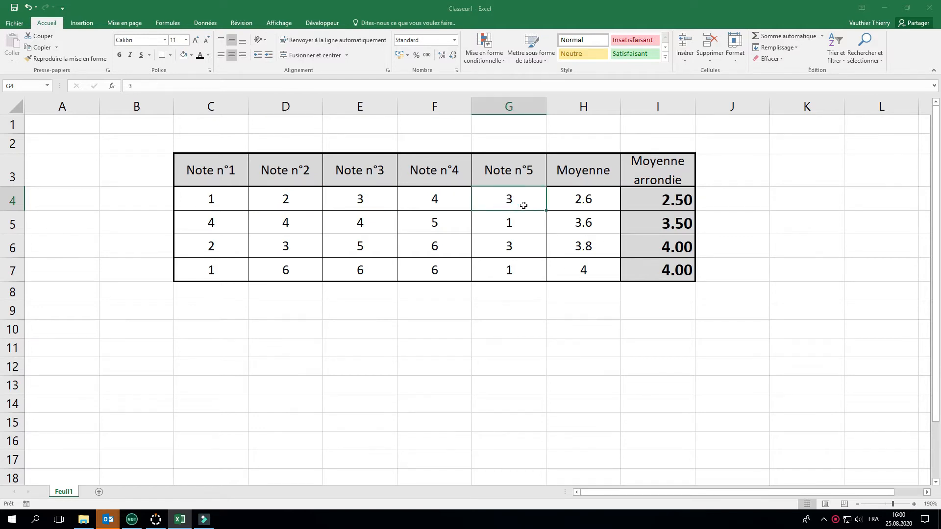
{"action": "type", "text": "3.5"}
{"action": "left_click", "coordinate": [537, 334]}
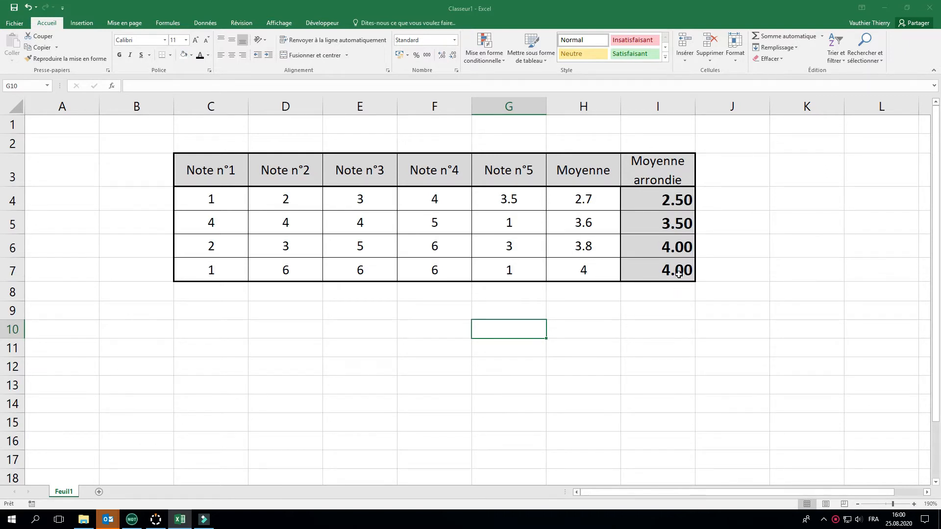
- Clear the existing formulas from the Moyenne arrondie cells I4 to I7
{"action": "double_click", "coordinate": [658, 206]}
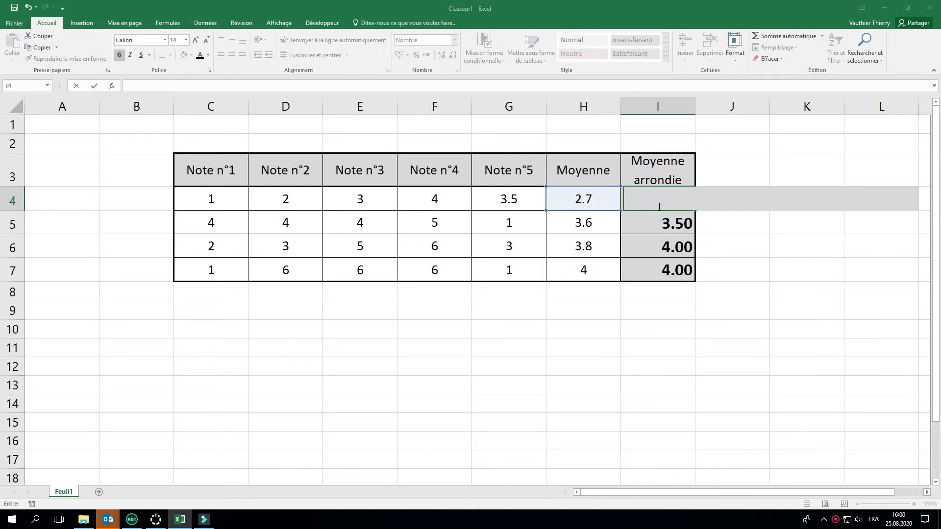
{"action": "key", "text": "Return"}
{"action": "key", "text": "BackSpace"}
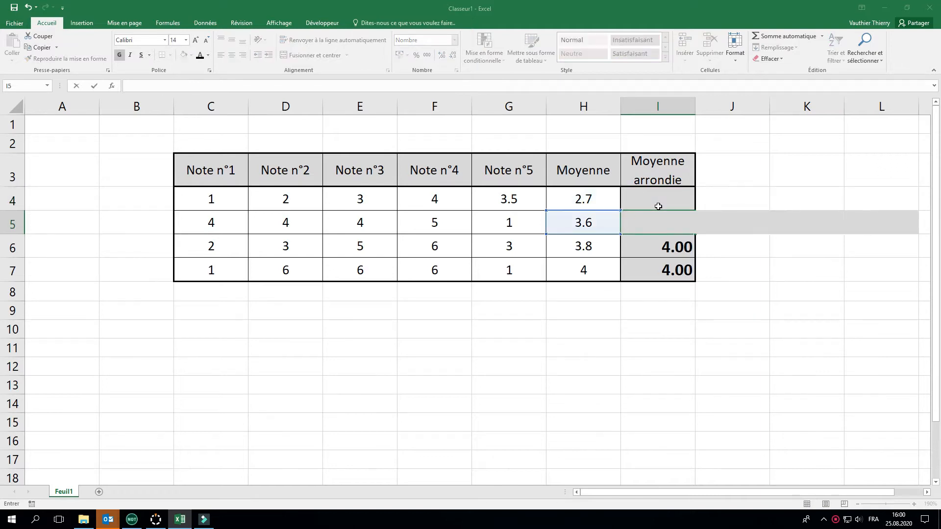
{"action": "key", "text": "Return"}
{"action": "key", "text": "BackSpace"}
{"action": "key", "text": "Return"}
{"action": "key", "text": "BackSpace"}
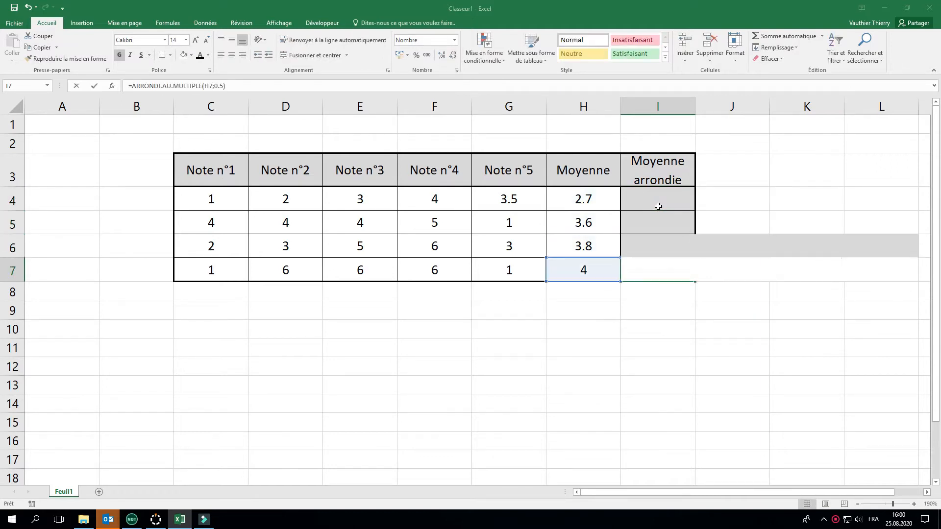
{"action": "left_click", "coordinate": [672, 351]}
- Start a formula in I4 and insert the ARRONDI.AU.MULTIPLE function
{"action": "left_click", "coordinate": [657, 202]}
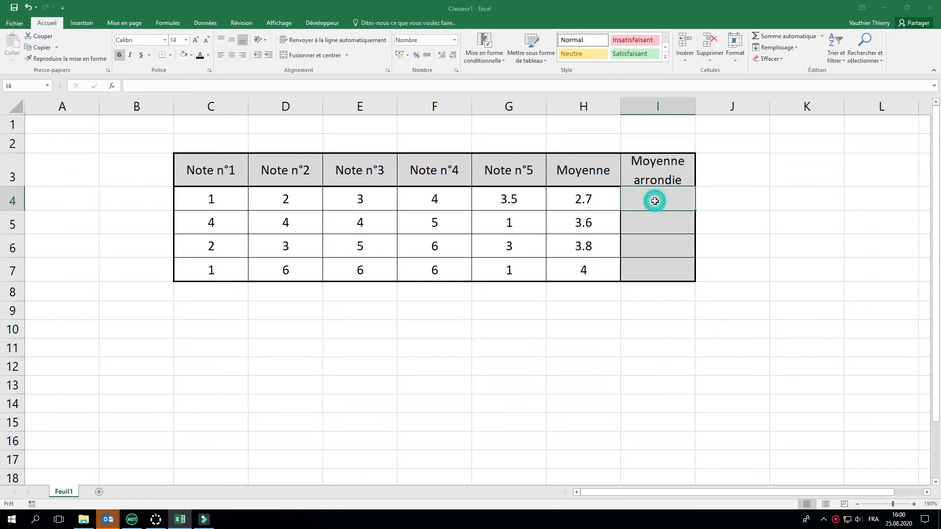
{"action": "type", "text": "="}
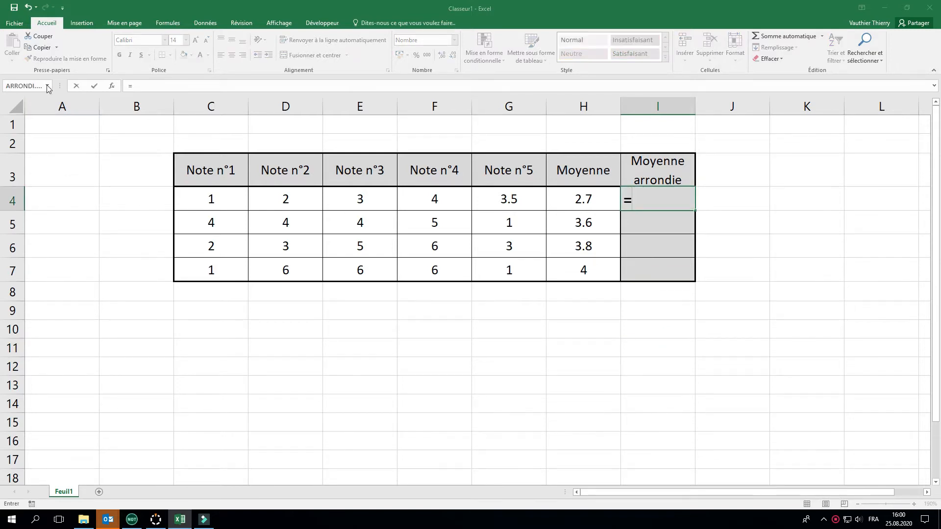
{"action": "left_click", "coordinate": [48, 86]}
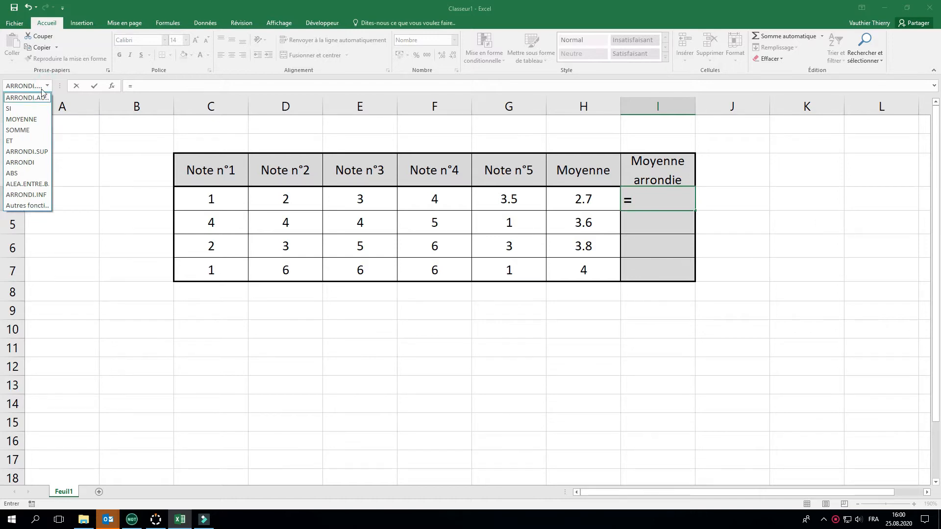
{"action": "left_click", "coordinate": [112, 86]}
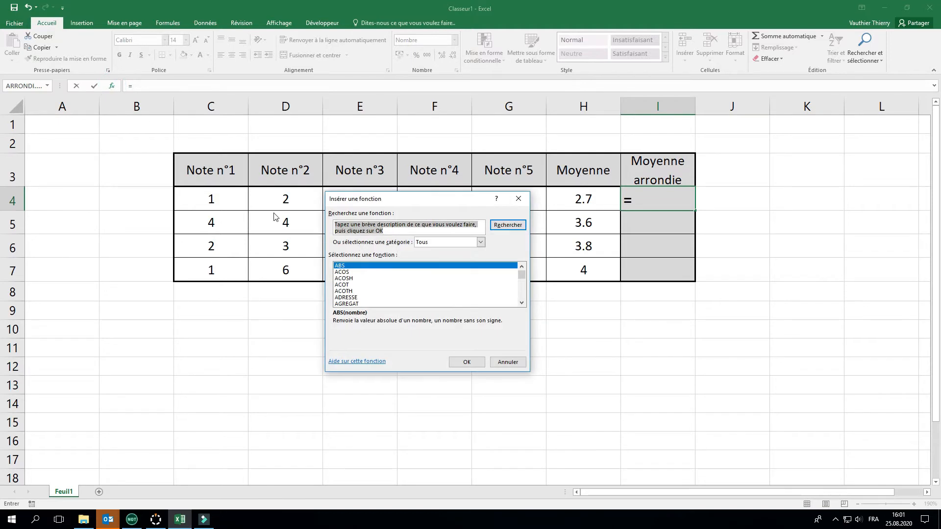
{"action": "scroll", "coordinate": [400, 292], "scroll_direction": "down", "scroll_amount": 3}
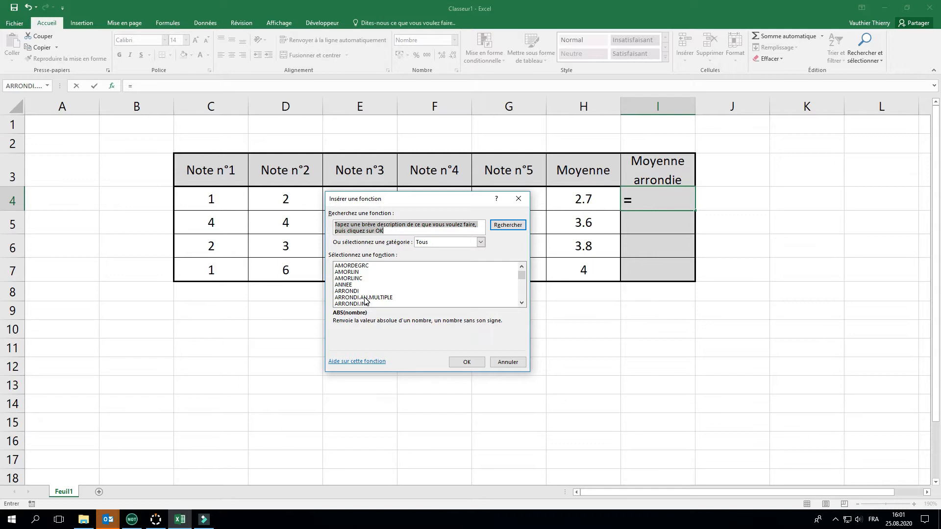
{"action": "left_click", "coordinate": [364, 297]}
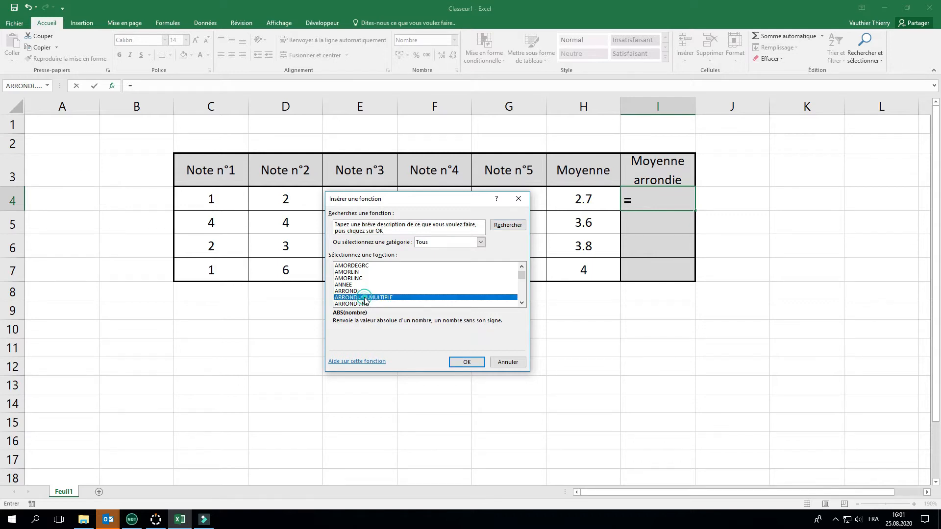
{"action": "left_click", "coordinate": [467, 362]}
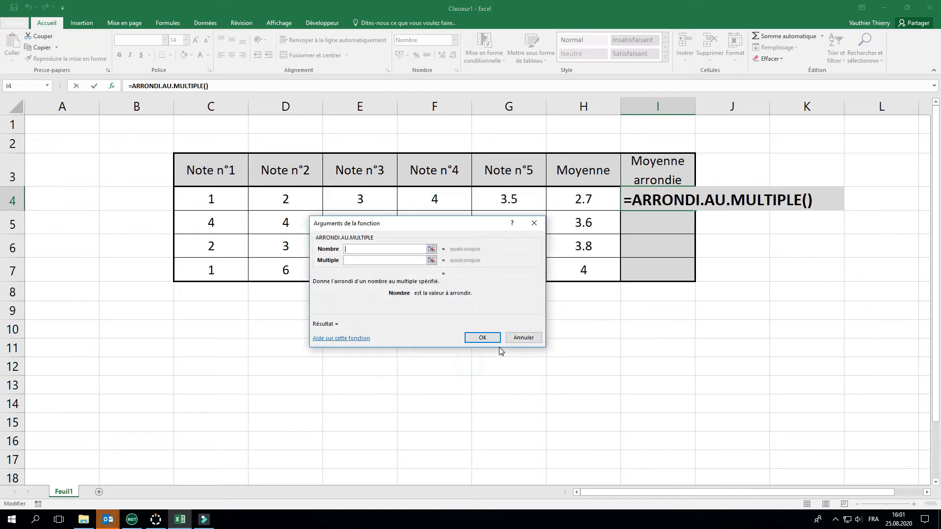
- Set the function's Nombre argument to H4 and its Multiple argument to 2
{"action": "left_click", "coordinate": [356, 248]}
{"action": "left_click", "coordinate": [585, 200]}
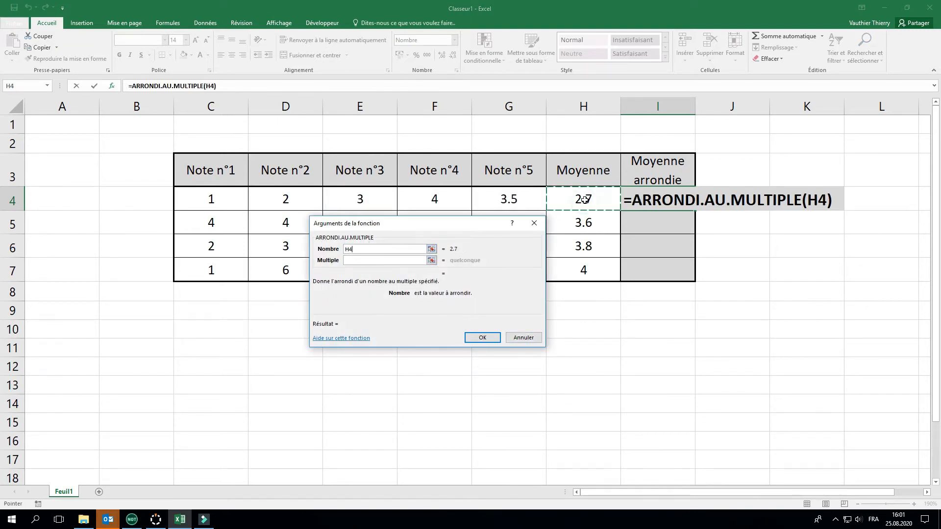
{"action": "left_click", "coordinate": [373, 261]}
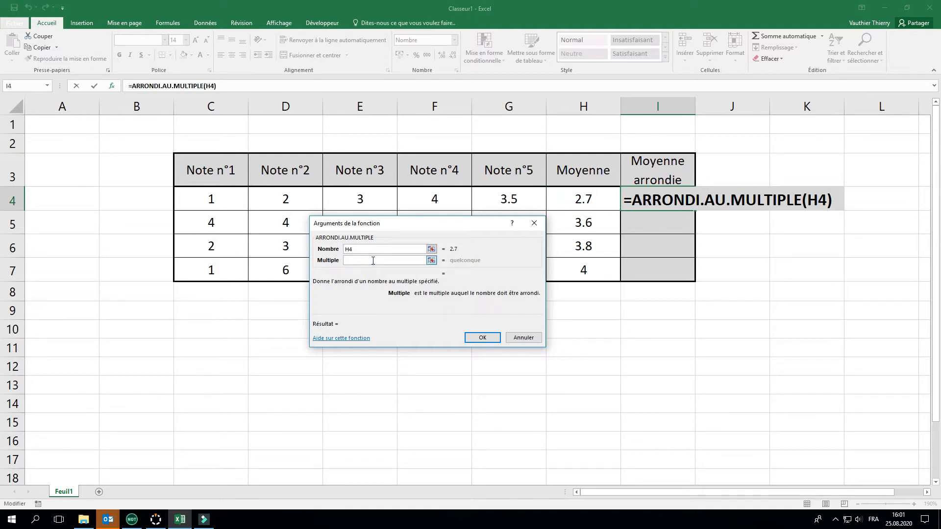
{"action": "type", "text": "2"}
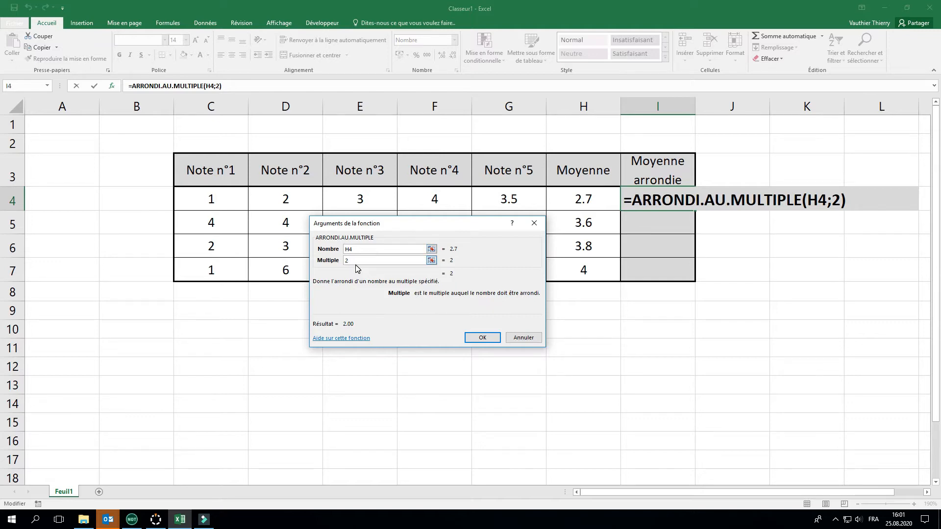
- Try 0.5, 2, 1 and again 2 in turn as the Multiple argument
{"action": "key", "text": "BackSpace"}
{"action": "type", "text": "0.5"}
{"action": "double_click", "coordinate": [357, 261]}
{"action": "type", "text": "2"}
{"action": "double_click", "coordinate": [345, 263]}
{"action": "type", "text": "1"}
{"action": "key", "text": "BackSpace"}
{"action": "type", "text": "2"}
- Set the Multiple argument to 0.5 and confirm the function in I4
{"action": "left_click", "coordinate": [366, 260]}
{"action": "key", "text": "BackSpace"}
{"action": "type", "text": "0.5"}
{"action": "left_click", "coordinate": [492, 336]}
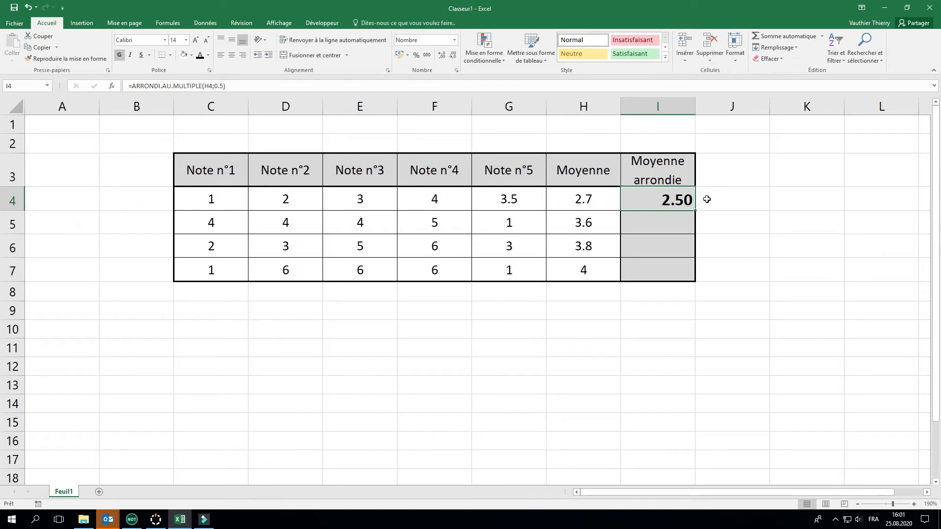
- Copy the rounding formula from I4 into I5 to I7 using Paste Special
{"action": "right_click", "coordinate": [666, 203]}
{"action": "left_click", "coordinate": [688, 222]}
{"action": "left_click_drag", "start_coordinate": [672, 221], "coordinate": [675, 276]}
{"action": "right_click", "coordinate": [675, 275]}
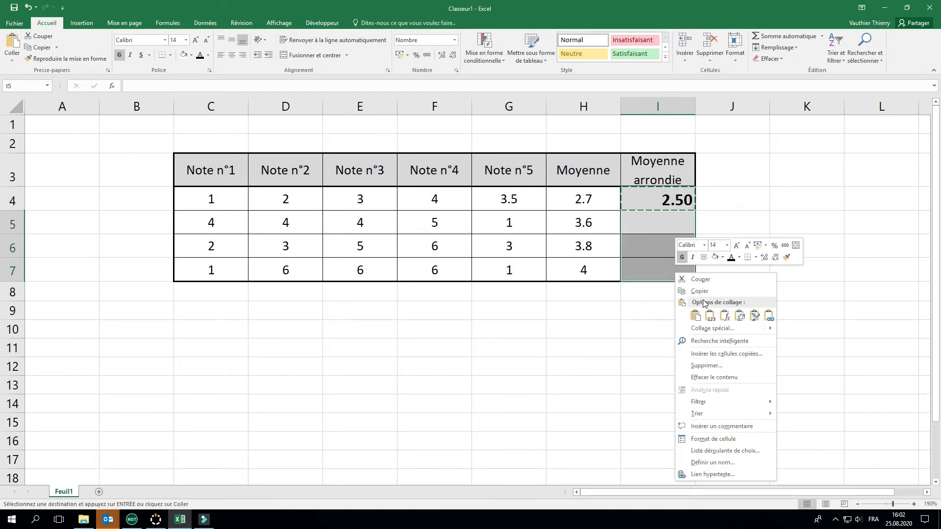
{"action": "left_click", "coordinate": [708, 325]}
{"action": "left_click", "coordinate": [592, 283]}
{"action": "left_click", "coordinate": [798, 393]}
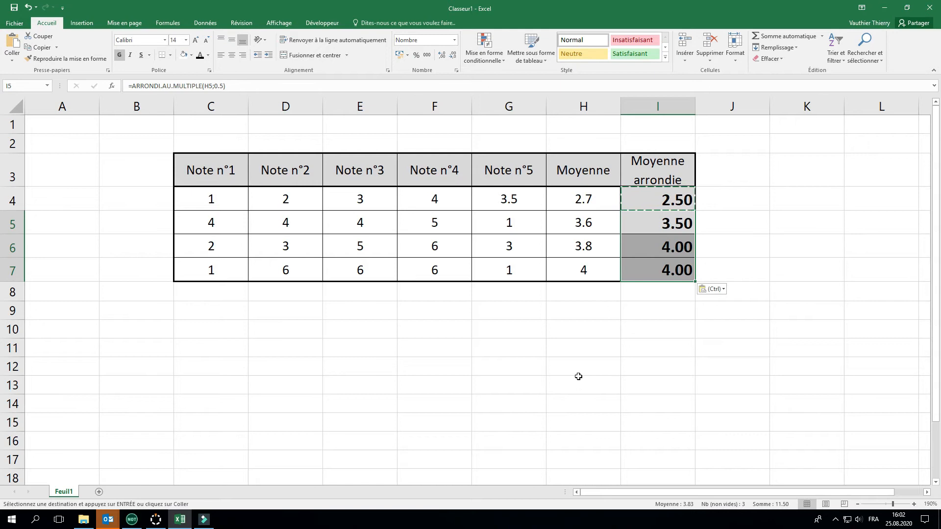
- Enter the coefficients 1 in cell J4 and 2 in cell J5
{"action": "left_click", "coordinate": [747, 196]}
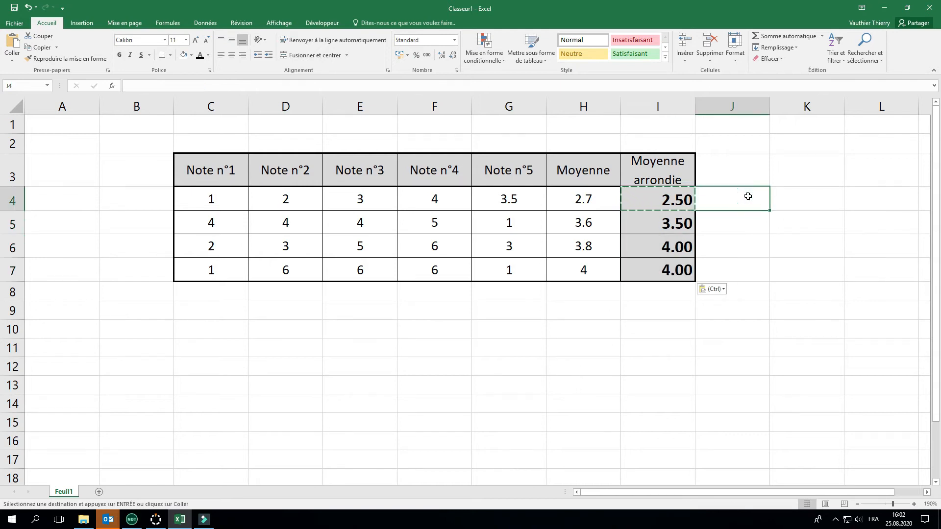
{"action": "type", "text": "1"}
{"action": "key", "text": "Return"}
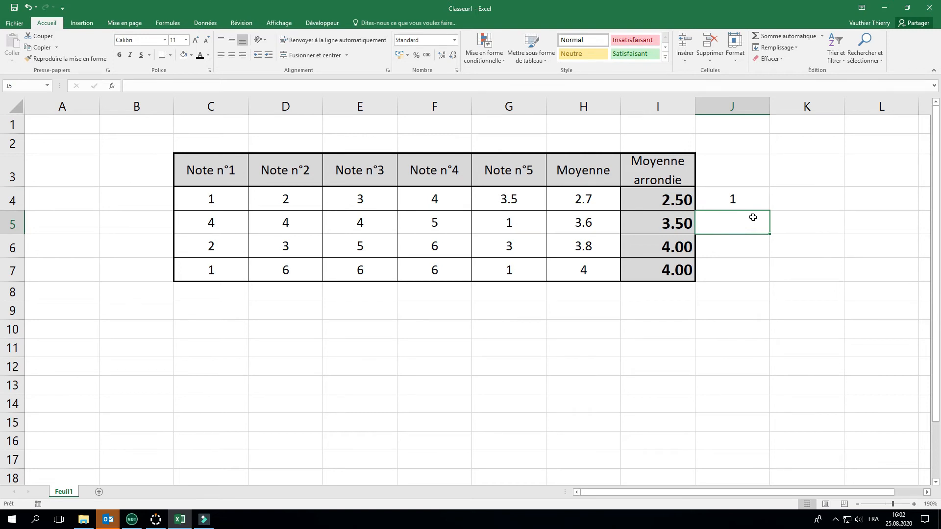
{"action": "type", "text": "2"}
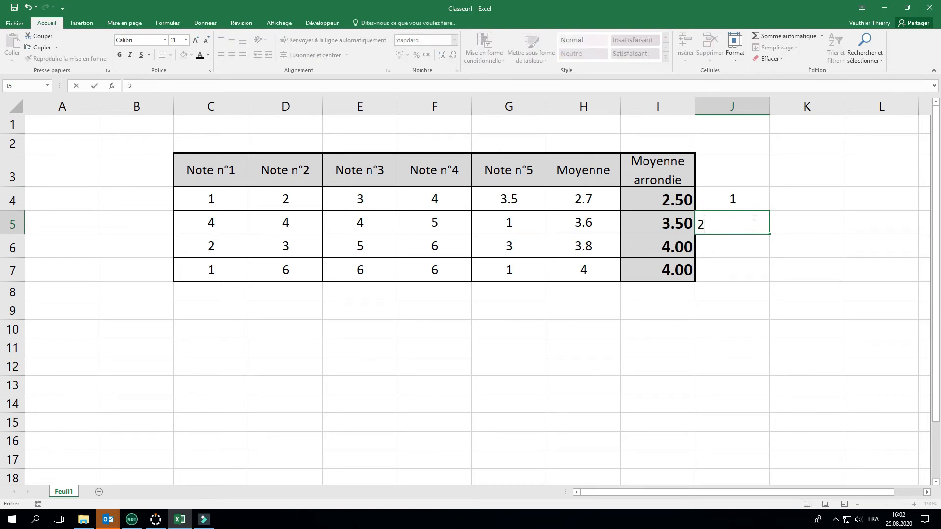
{"action": "left_click", "coordinate": [739, 295]}
- Add the column heading "Calcul points" in cell K3
{"action": "left_click", "coordinate": [793, 196]}
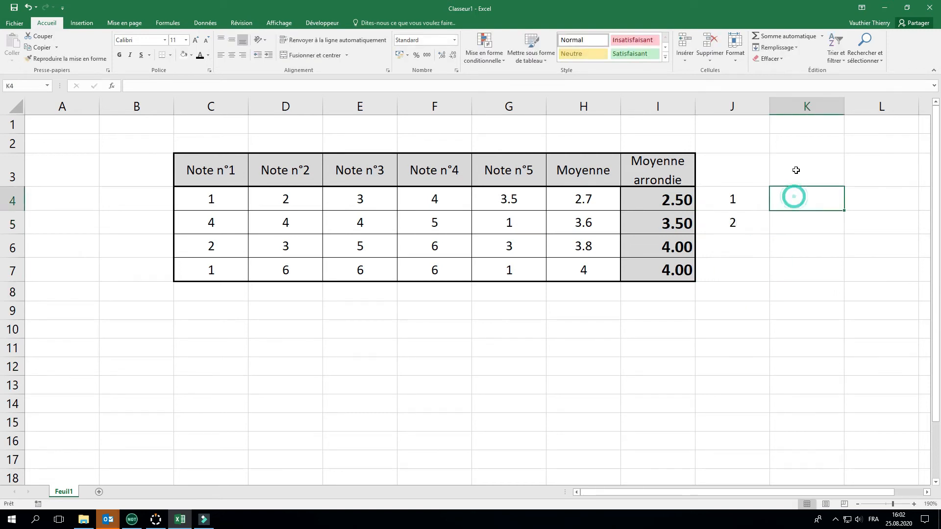
{"action": "left_click", "coordinate": [796, 170]}
{"action": "type", "text": "Calcul points"}
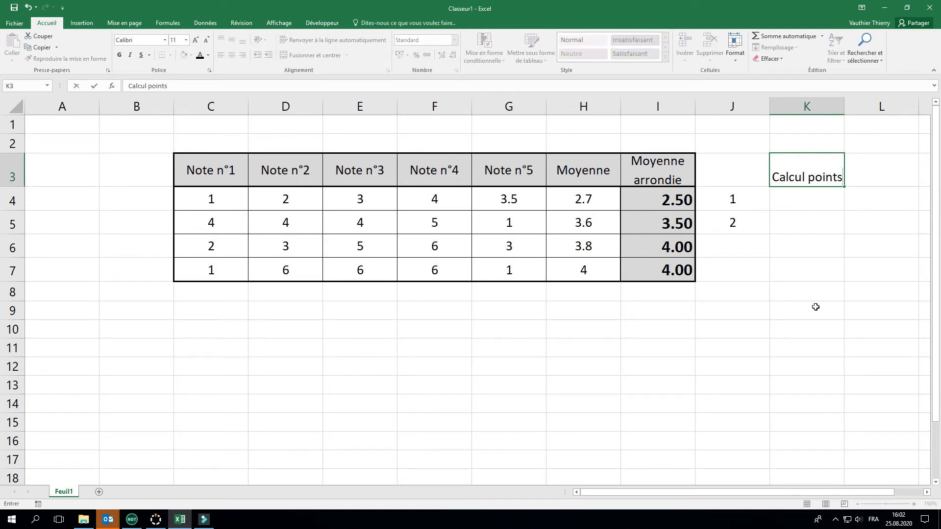
- Enter the formula =SI(J4=1;I4;I4*1.5) in cell K4
{"action": "left_click", "coordinate": [797, 198]}
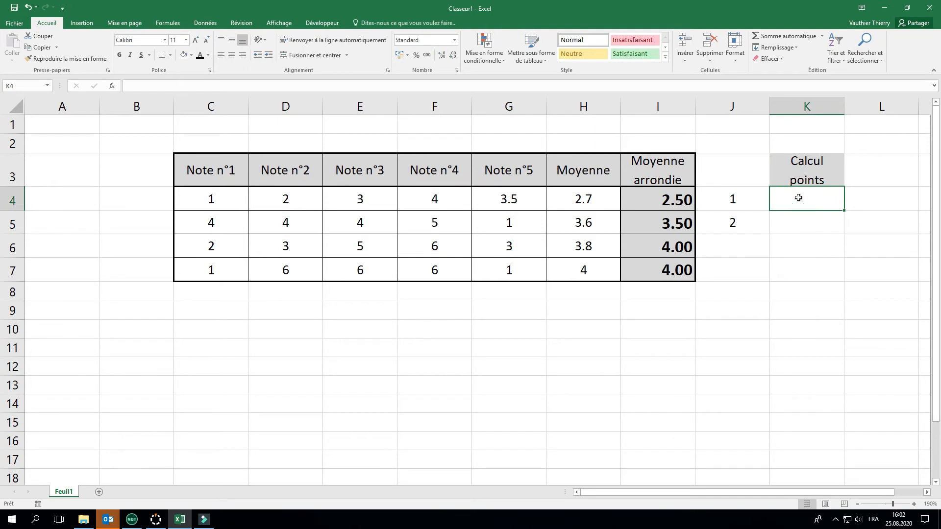
{"action": "type", "text": "="}
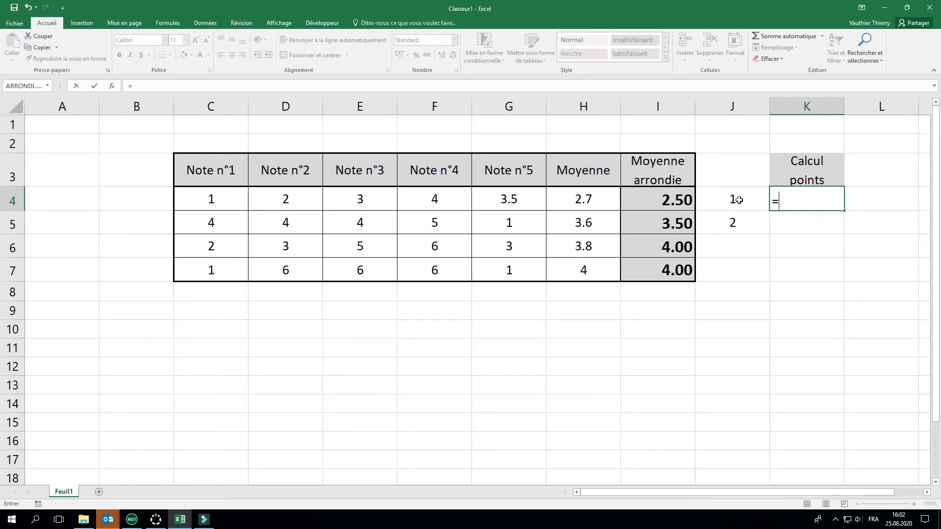
{"action": "type", "text": "S"}
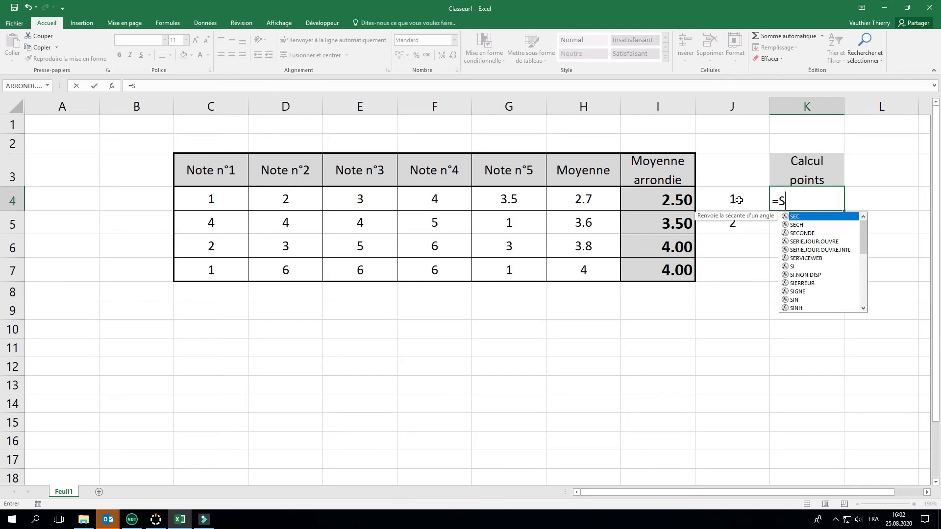
{"action": "type", "text": "I("}
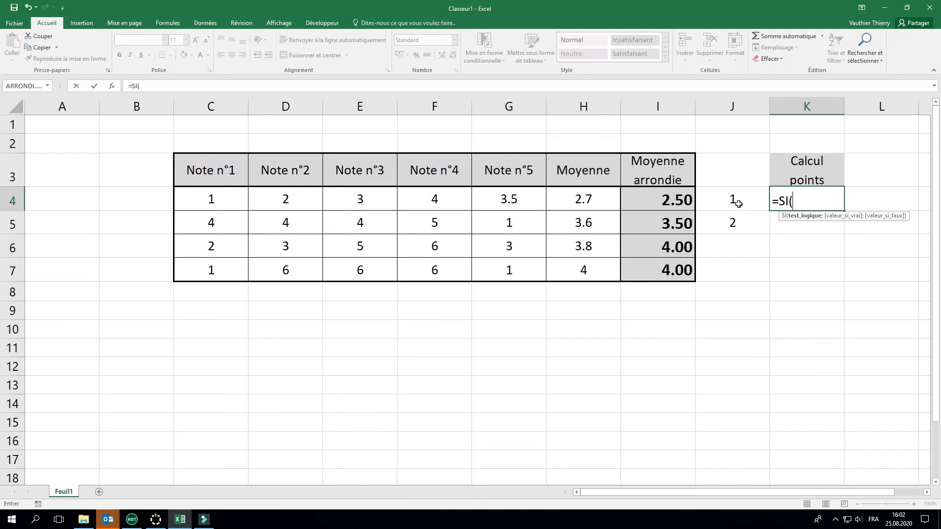
{"action": "left_click", "coordinate": [735, 200]}
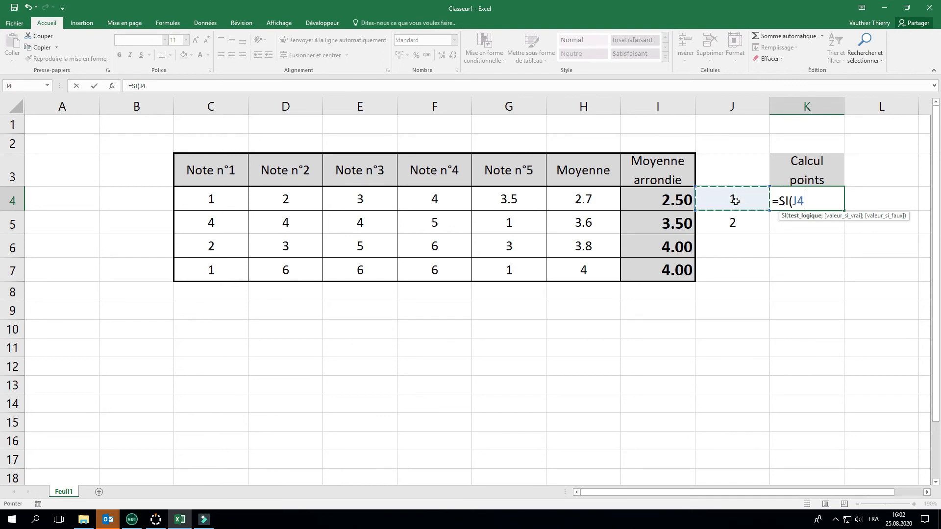
{"action": "type", "text": "=1;"}
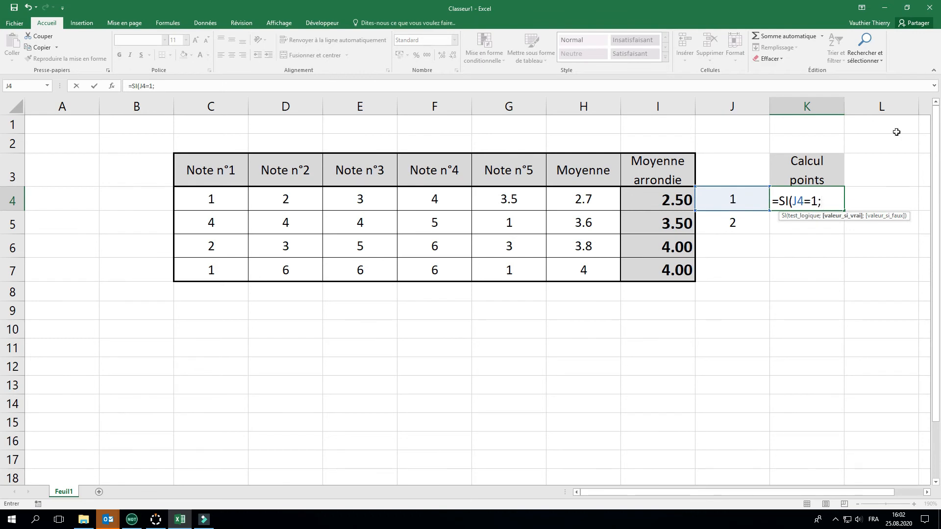
{"action": "left_click", "coordinate": [665, 200]}
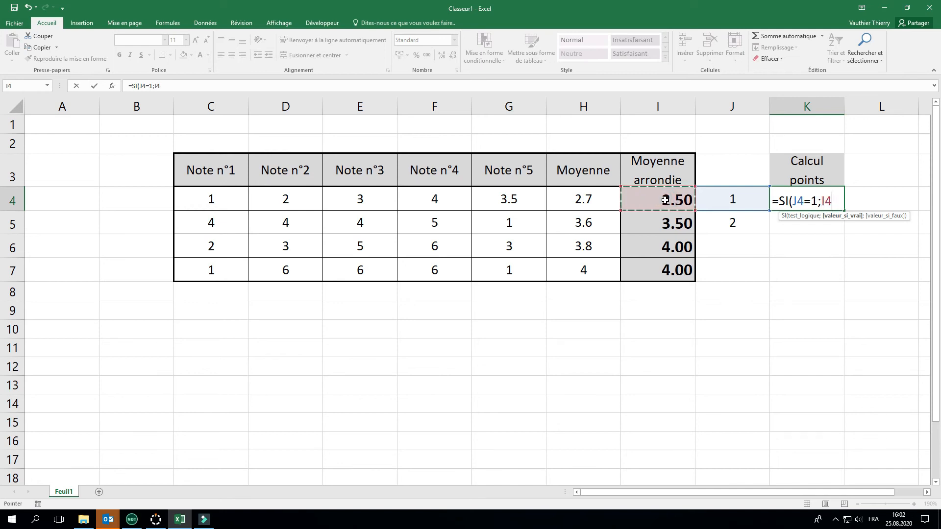
{"action": "type", "text": ";"}
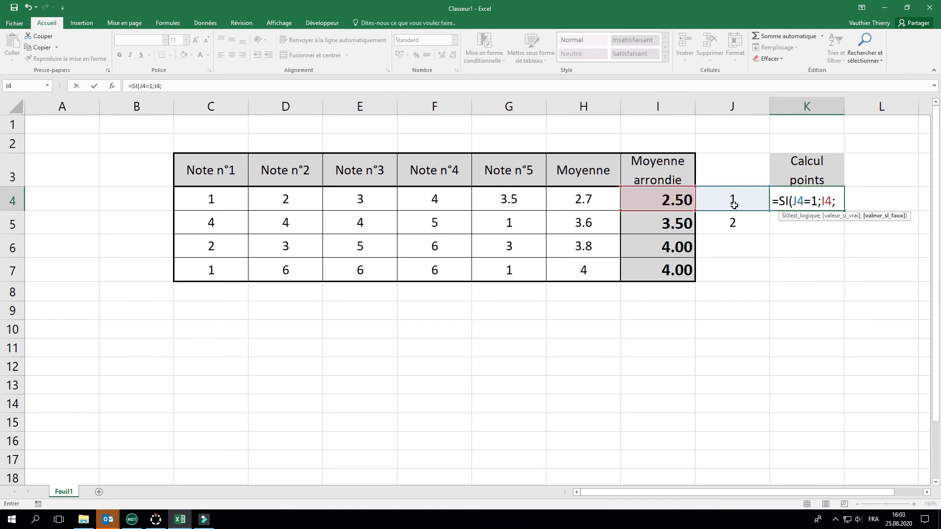
{"action": "left_click", "coordinate": [646, 196]}
{"action": "type", "text": "*1."}
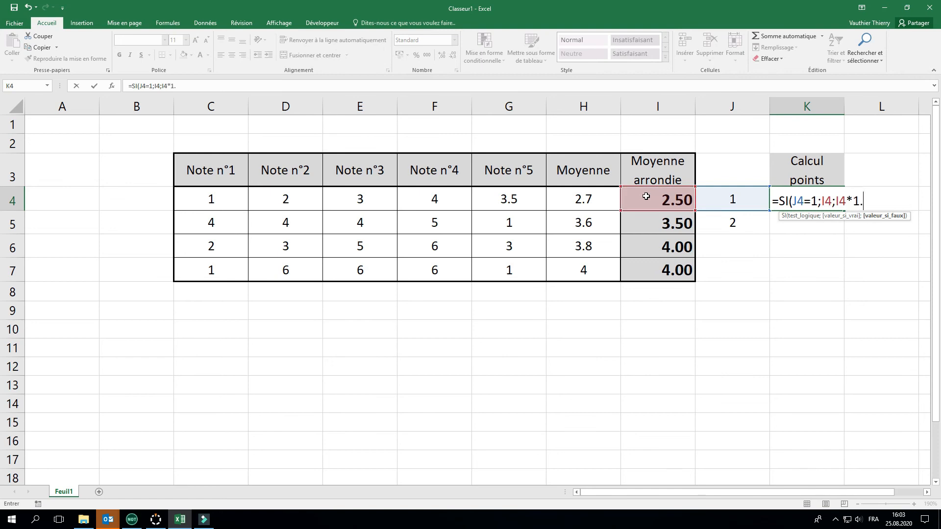
{"action": "type", "text": "5)"}
{"action": "key", "text": "Return"}
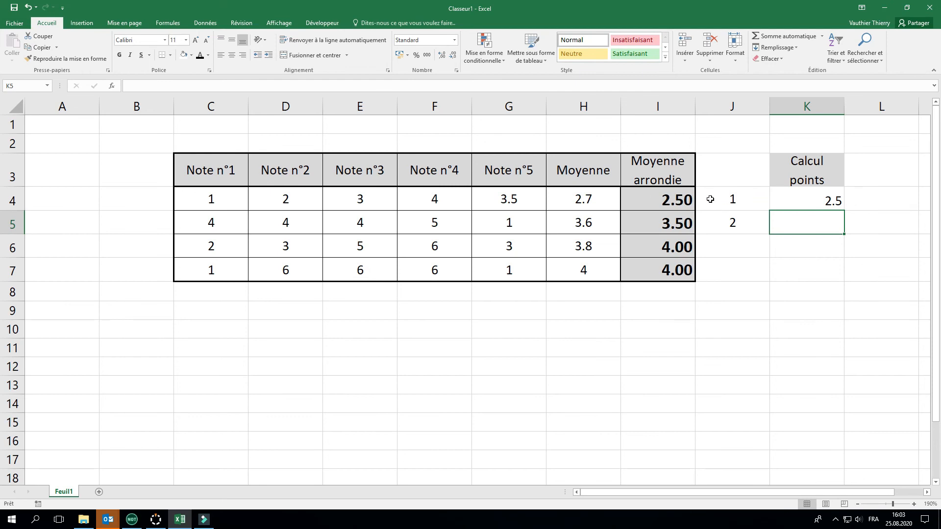
- Change the value in cell J4 to 2 to test the points formula
{"action": "left_click", "coordinate": [730, 196]}
{"action": "type", "text": "2"}
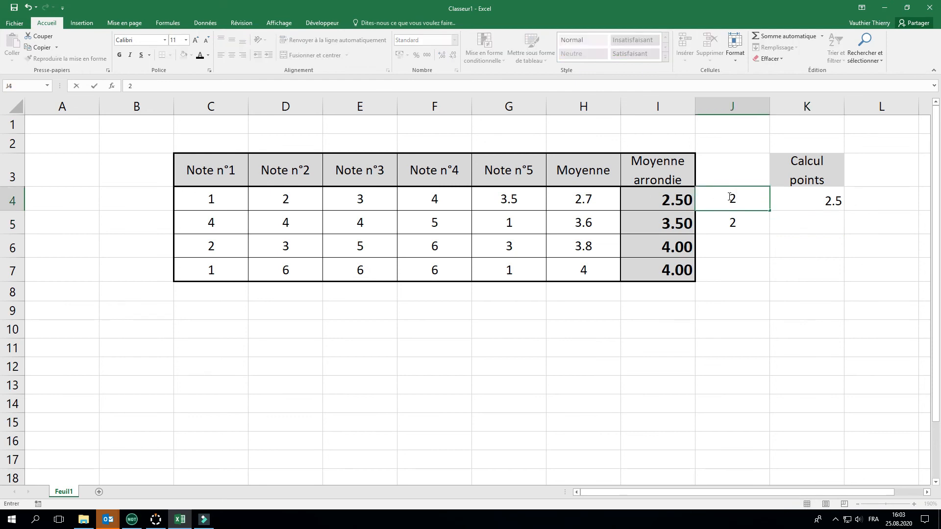
{"action": "left_click", "coordinate": [756, 308]}
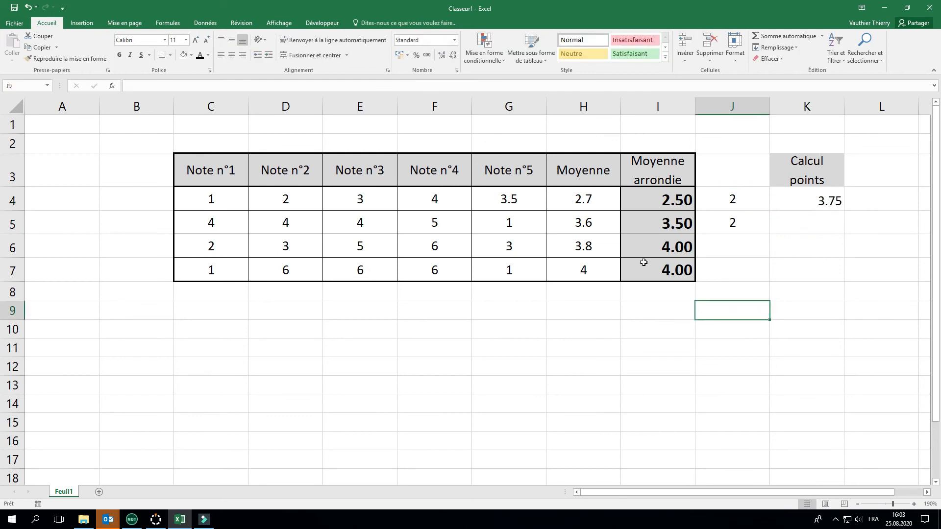
- Copy the points formula from cell K4 and paste only the formula into cells K5 to K7
{"action": "right_click", "coordinate": [815, 203]}
{"action": "left_click", "coordinate": [832, 220]}
{"action": "left_click_drag", "start_coordinate": [804, 221], "coordinate": [806, 260]}
{"action": "right_click", "coordinate": [806, 260]}
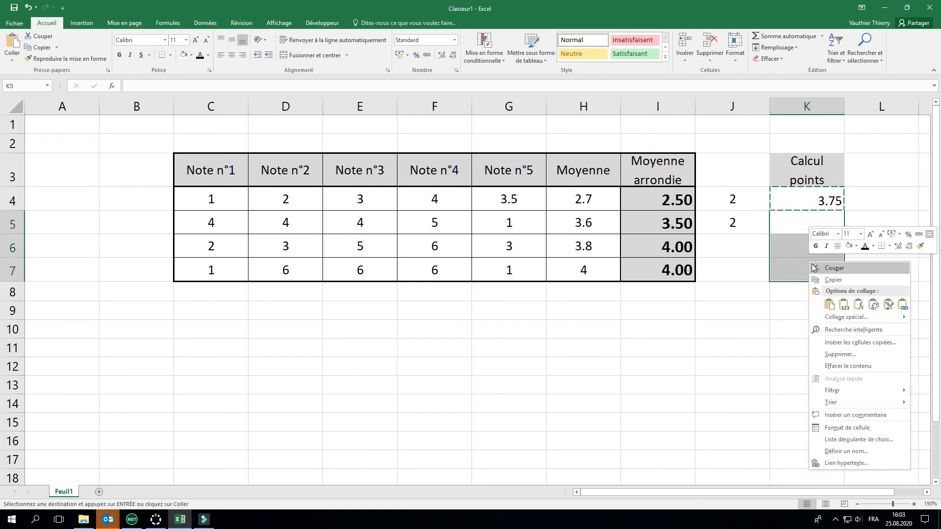
{"action": "left_click", "coordinate": [857, 305]}
- Enter the coefficients 1 in cell J6 and 2 in cell J7
{"action": "left_click", "coordinate": [733, 246]}
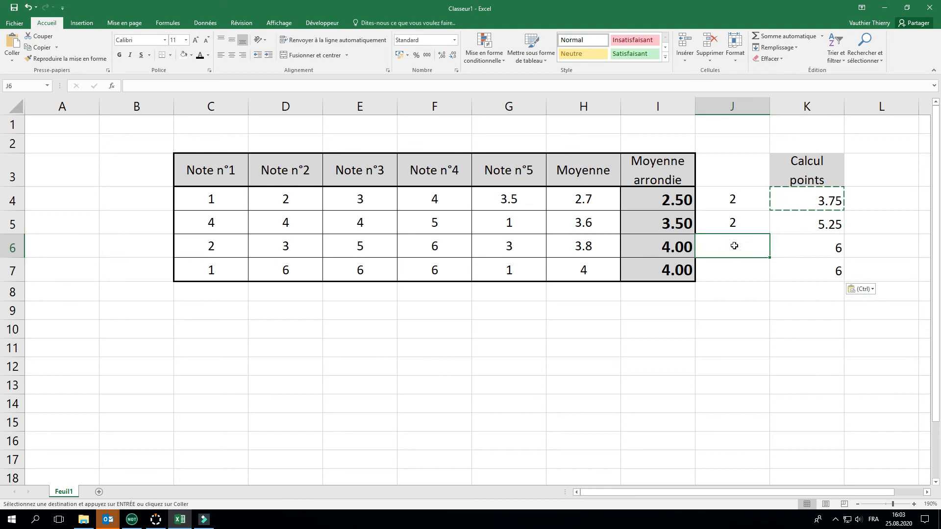
{"action": "type", "text": "1"}
{"action": "left_click", "coordinate": [755, 316]}
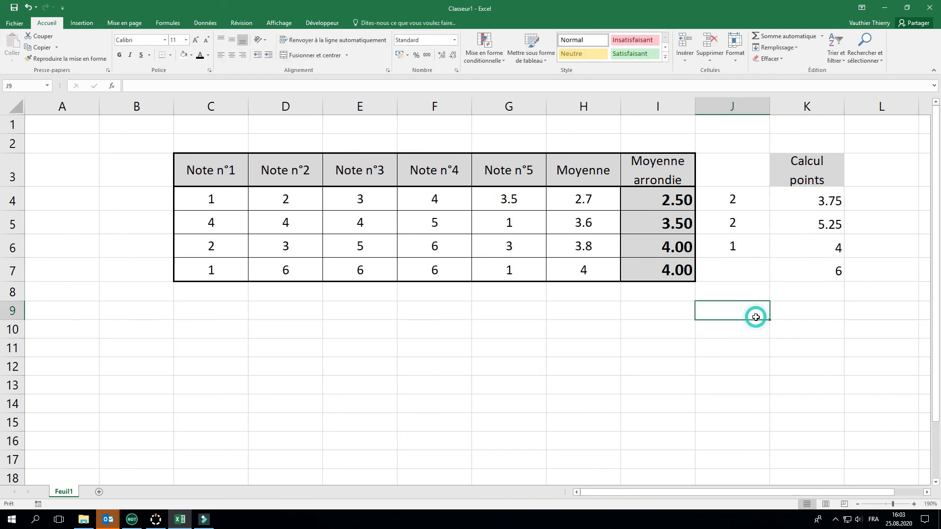
{"action": "left_click", "coordinate": [739, 272]}
{"action": "type", "text": "2"}
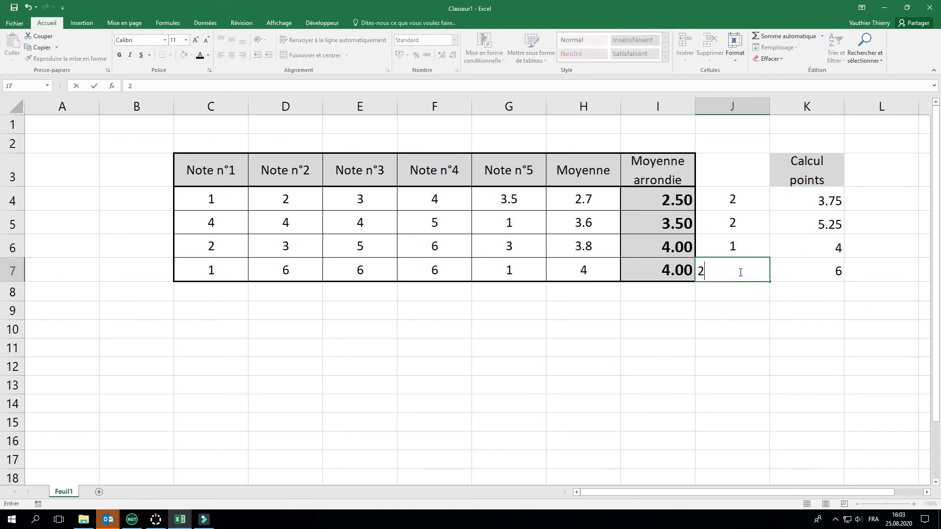
{"action": "left_click", "coordinate": [757, 307]}
- Test the points formula with the coefficient 3 in cell J7 and restore that coefficient to 2
{"action": "left_click", "coordinate": [734, 265]}
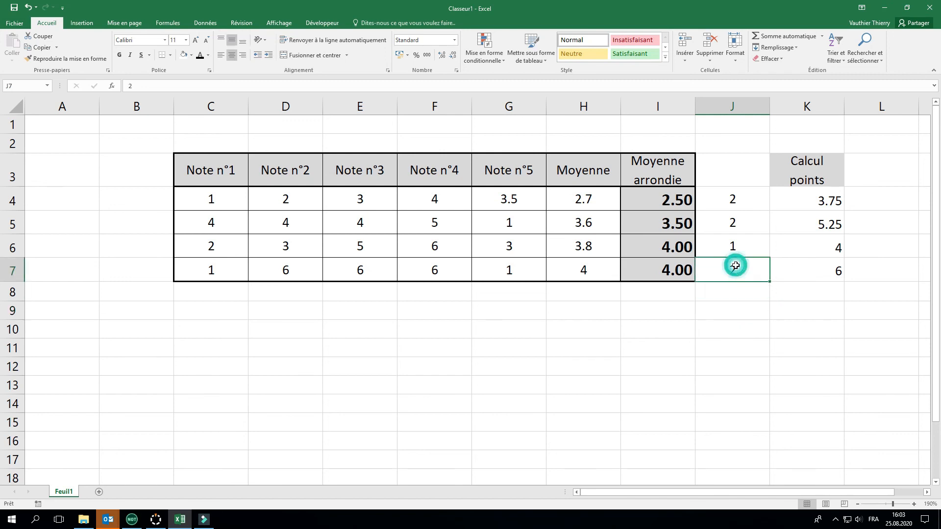
{"action": "type", "text": "3"}
{"action": "left_click", "coordinate": [758, 327]}
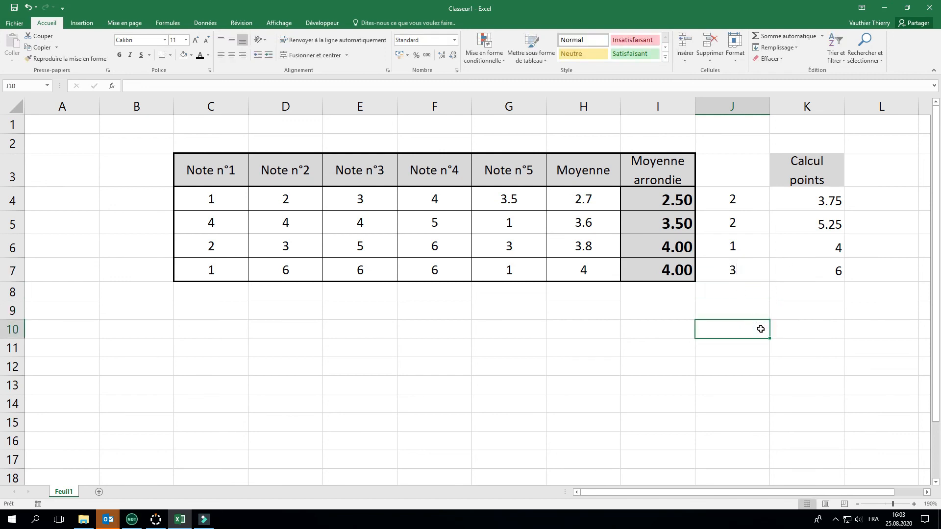
{"action": "left_click", "coordinate": [736, 272]}
{"action": "type", "text": "2"}
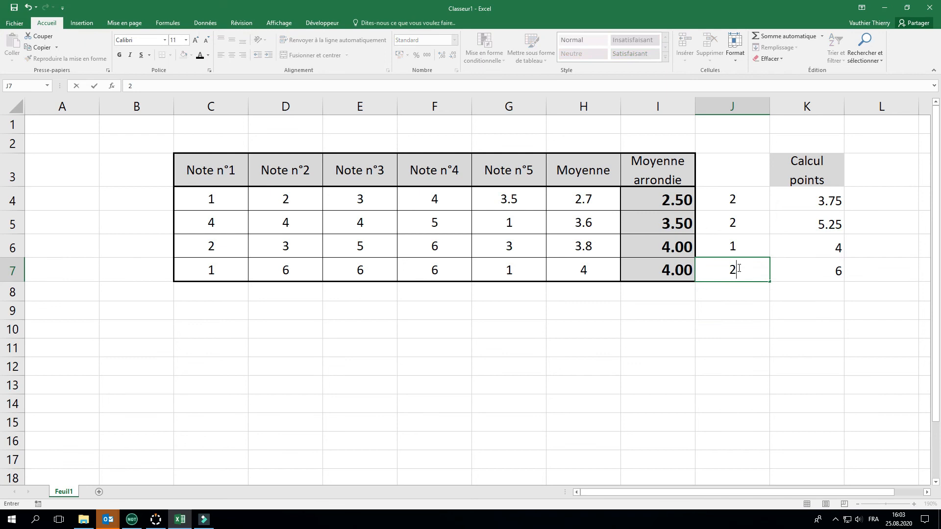